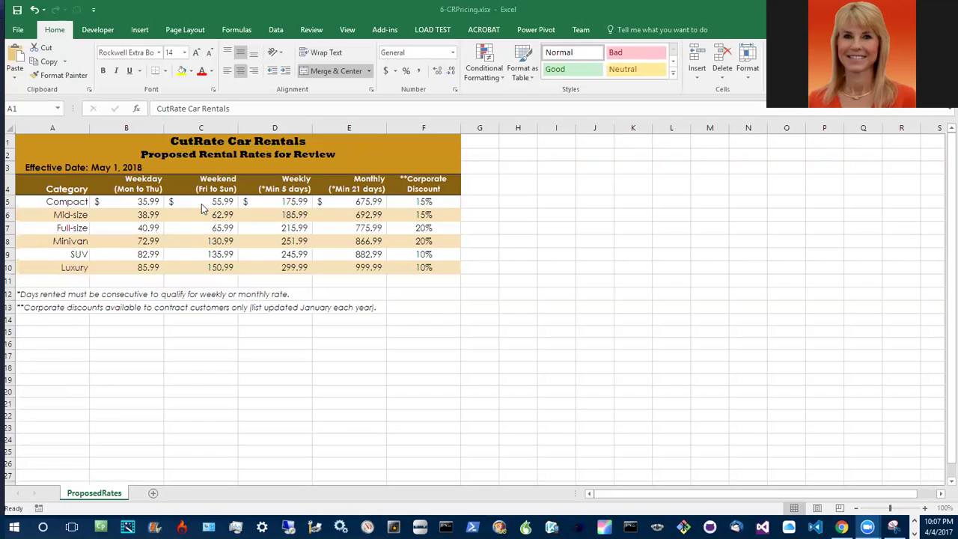
- Add a comment to cell C10, replacing the author name with "Most competitors charge 175.00 for weekend rentals of luxury vehicles"
left_click(189, 267)
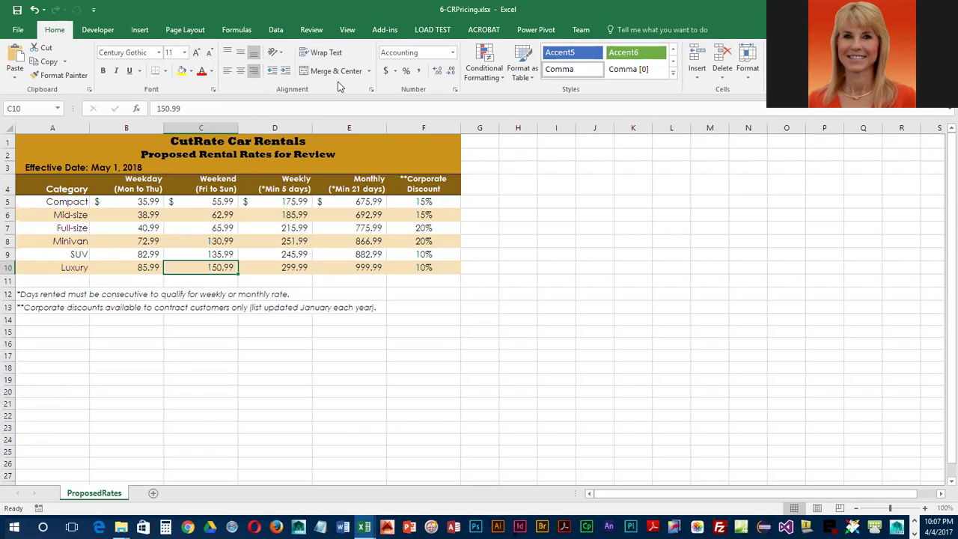
left_click(310, 29)
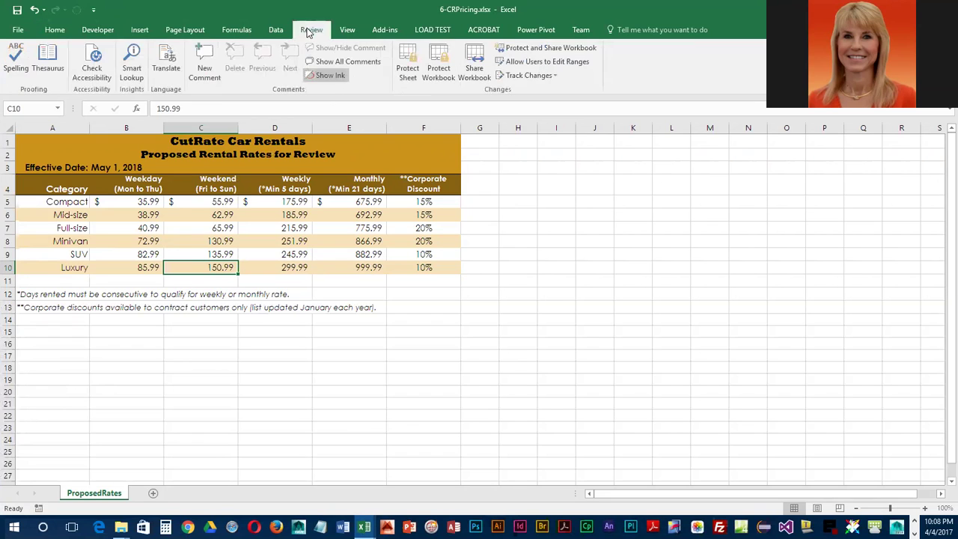
left_click(204, 66)
double_click(255, 260)
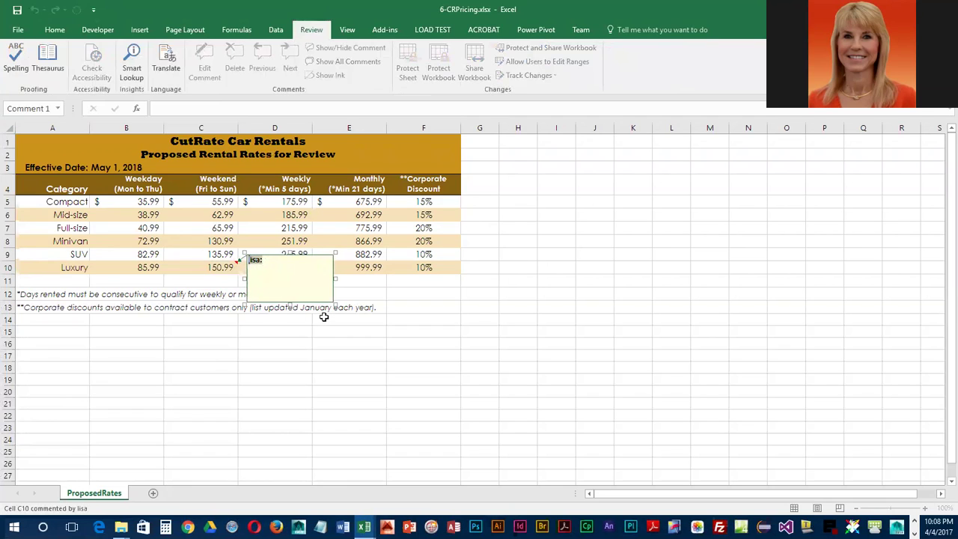
type("Most competitors charge 175")
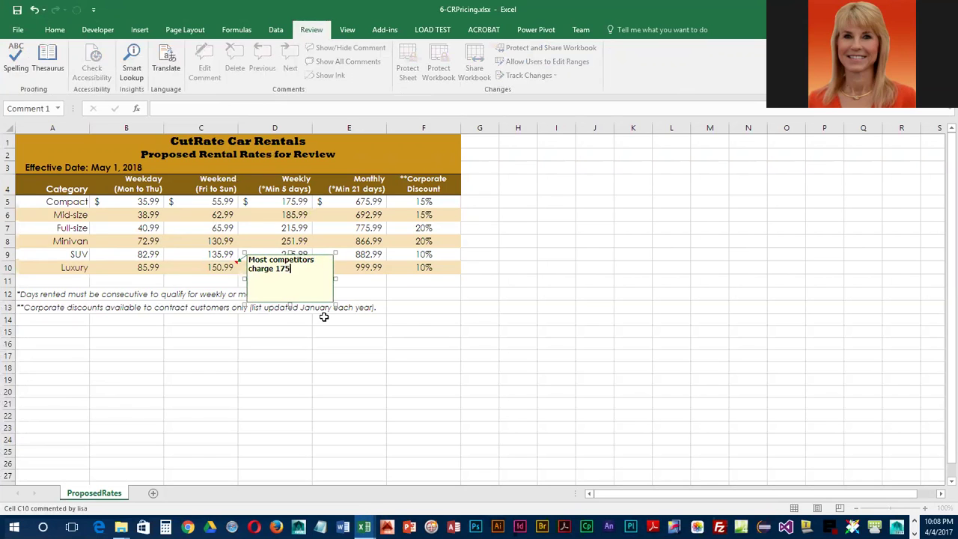
type(".00 for weekend rentals of")
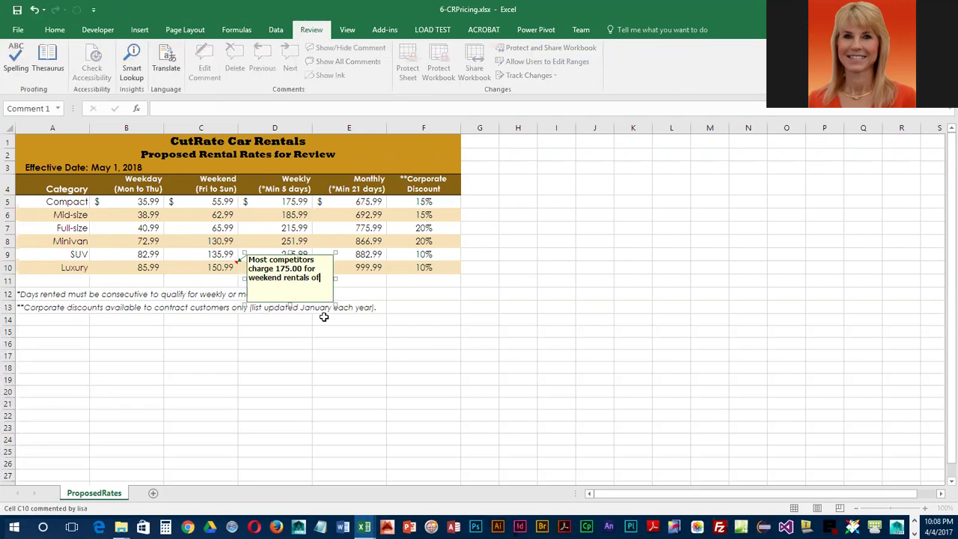
type(" luxury vehicles")
- Resize the C10 comment box to fit its text on two lines and reposition it beside the cell
left_click_drag(335, 303, 397, 340)
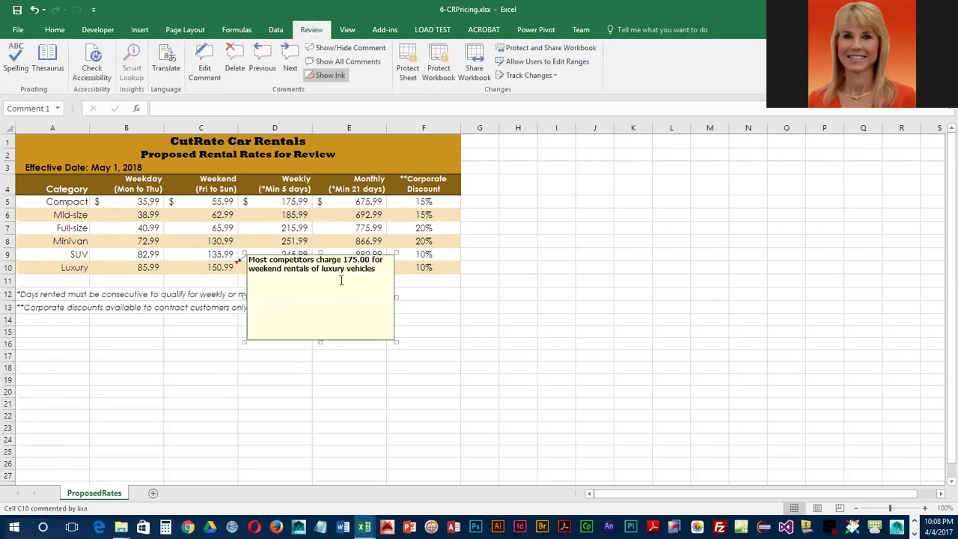
left_click_drag(321, 317, 324, 284)
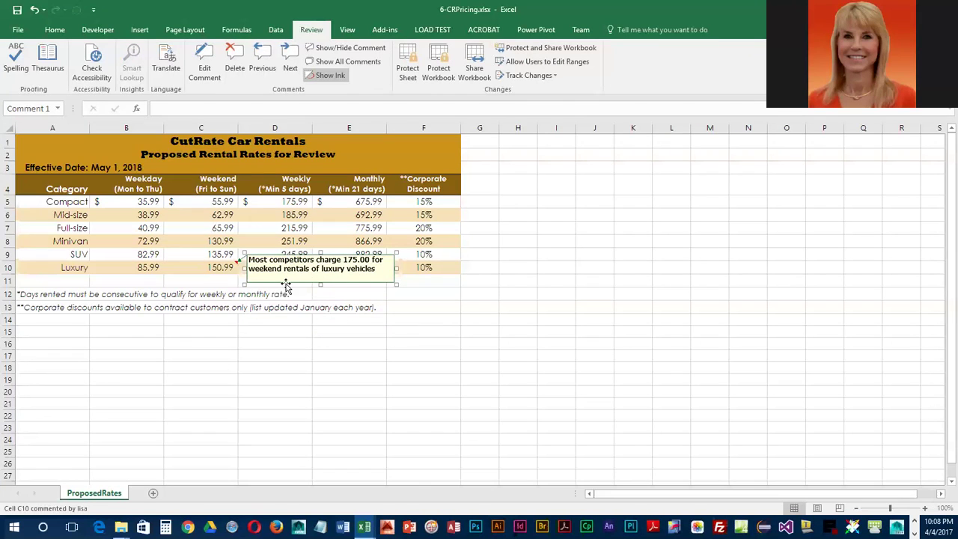
left_click_drag(285, 285, 121, 257)
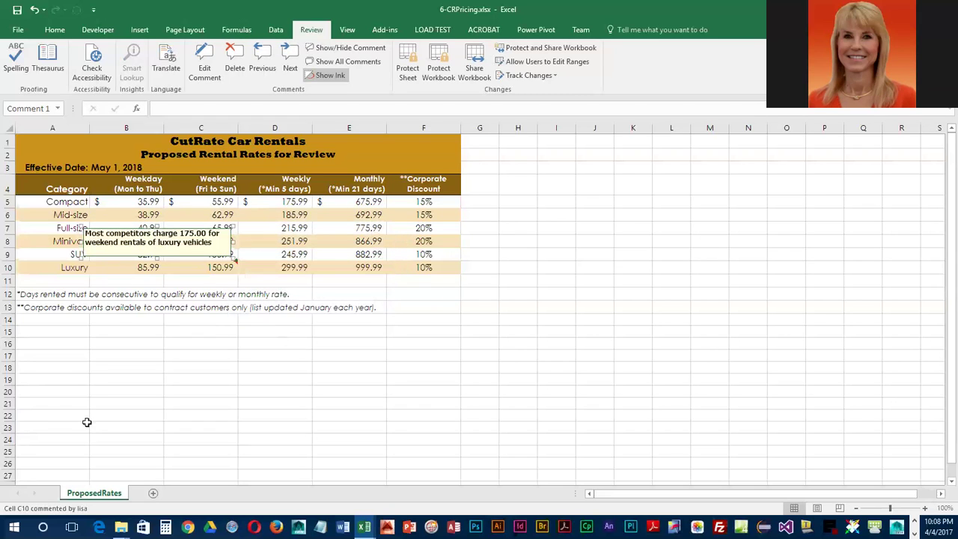
left_click_drag(189, 229, 358, 243)
left_click(197, 263)
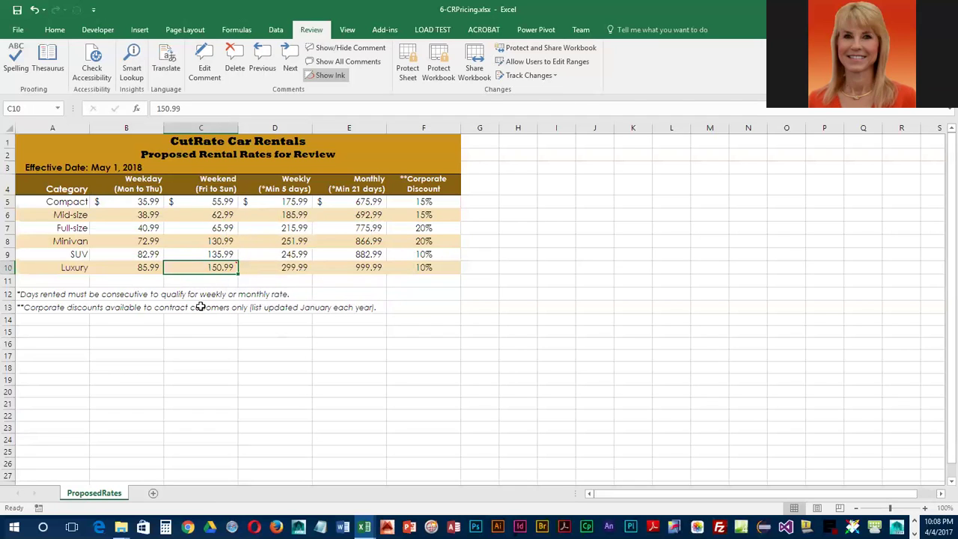
mouse_move(217, 266)
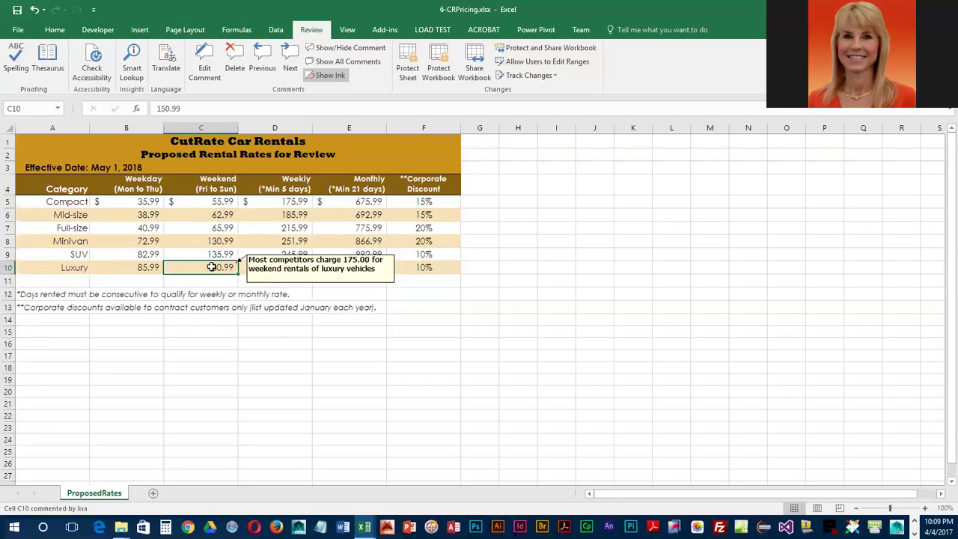
- Add a comment to cell F8 without the author name, reading "Consider reducing the discount for minivans to 18%"
left_click(213, 241)
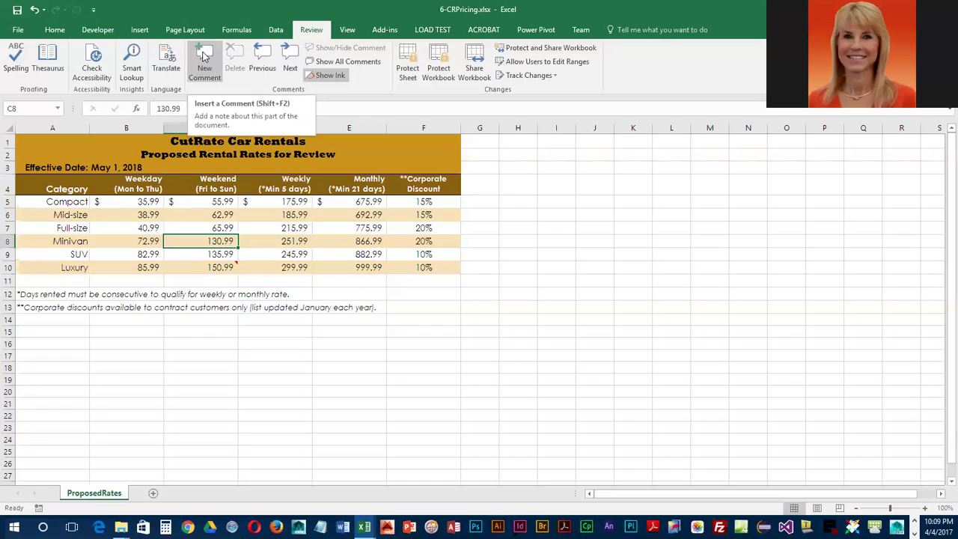
right_click(424, 240)
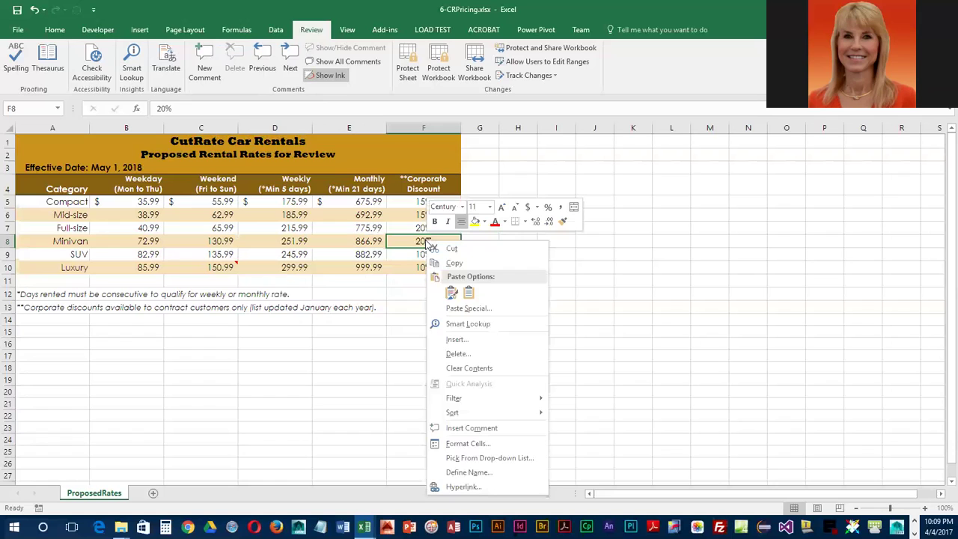
left_click(497, 427)
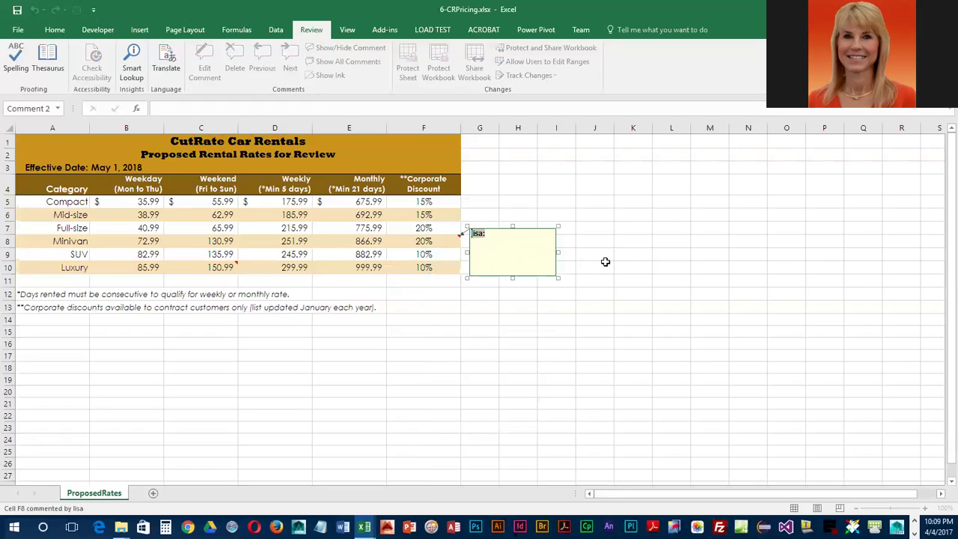
type("Consider reducing the disco")
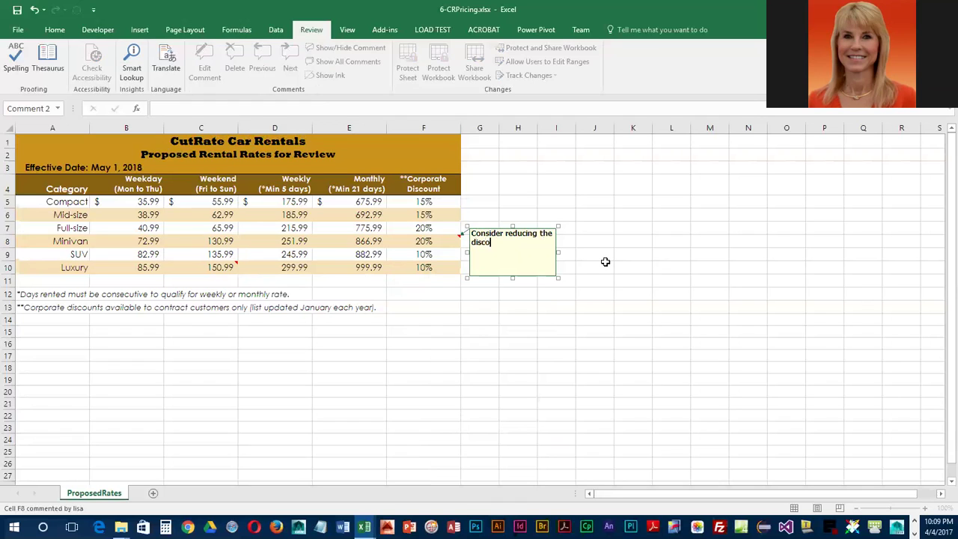
type("unt for minivans to 18%")
left_click(400, 270)
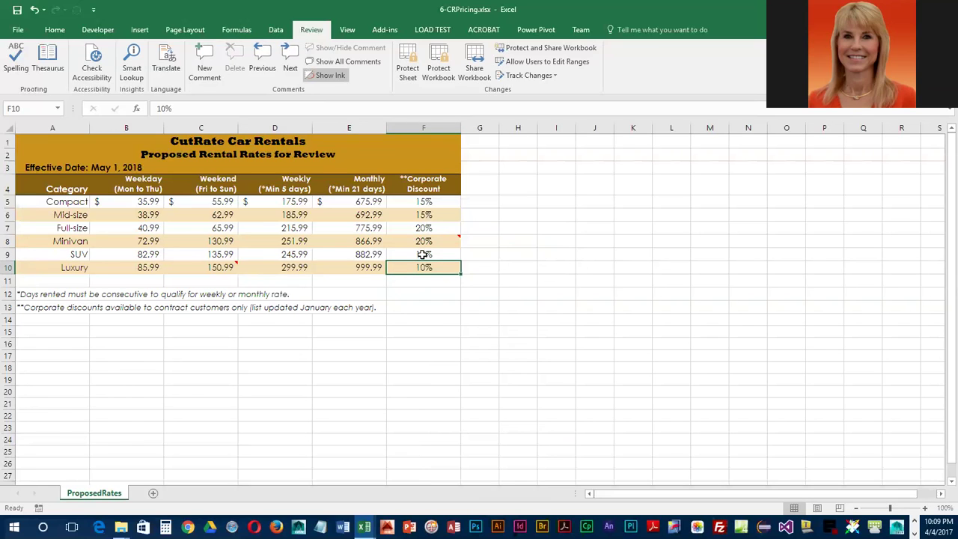
- Add a comment to cell F9, replacing the author name with "Last year this discount was 12%"
right_click(423, 255)
left_click(447, 443)
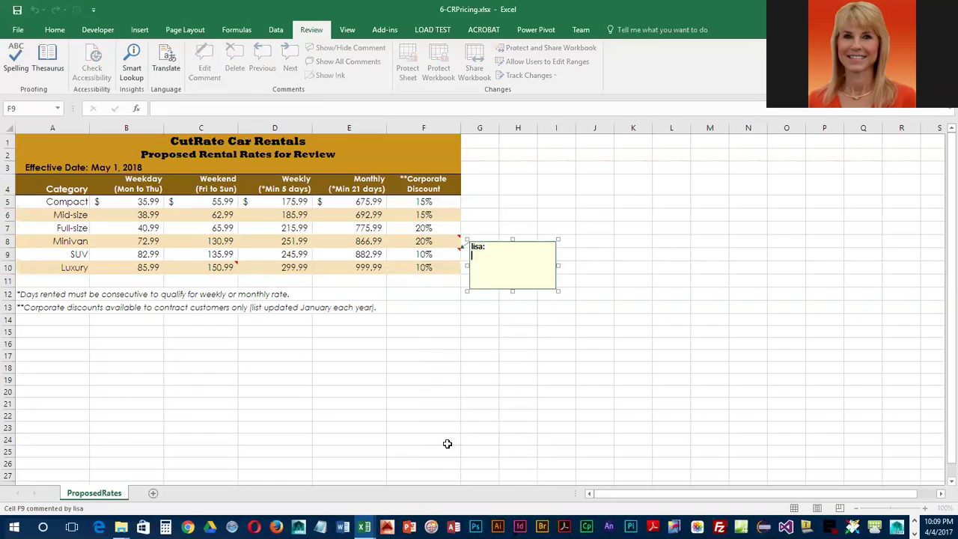
left_click_drag(487, 247, 446, 238)
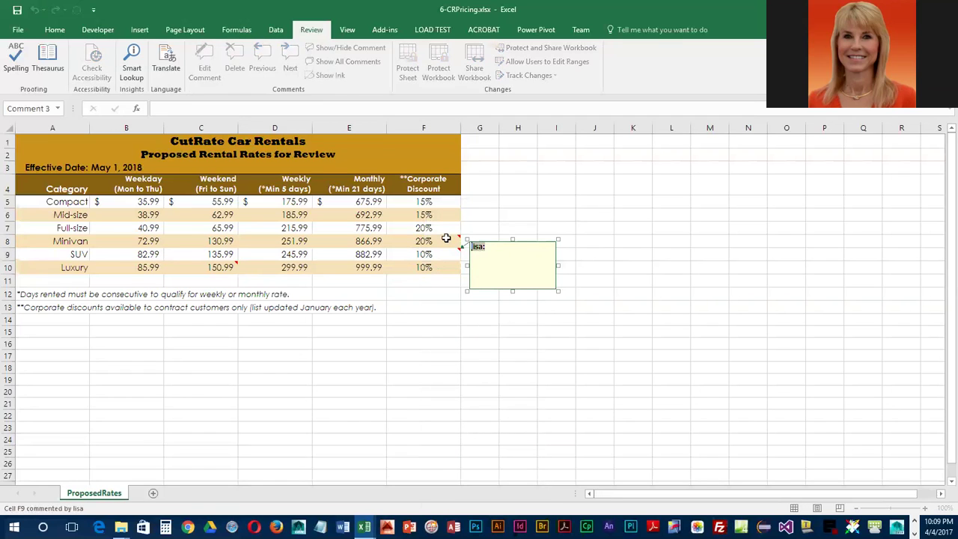
type("Last year this discount was 12%")
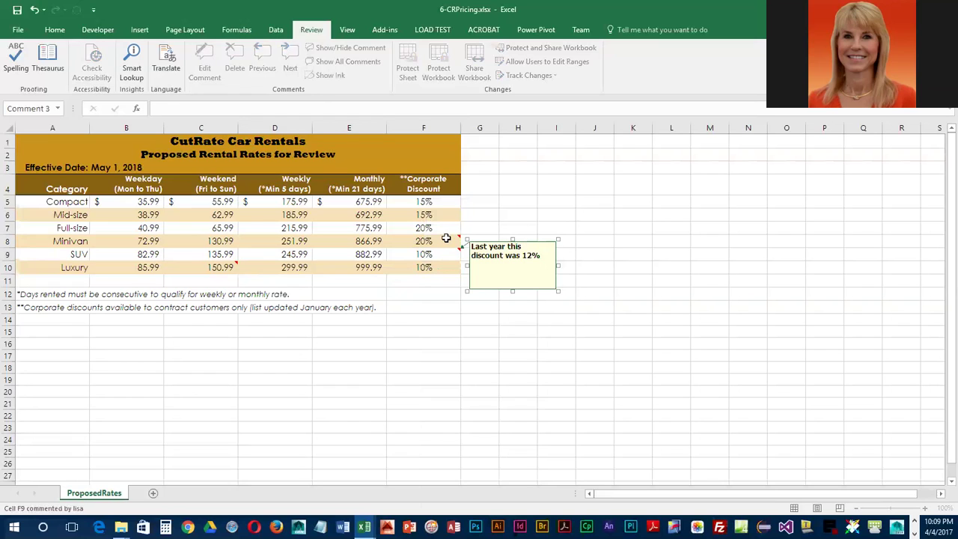
left_click(394, 300)
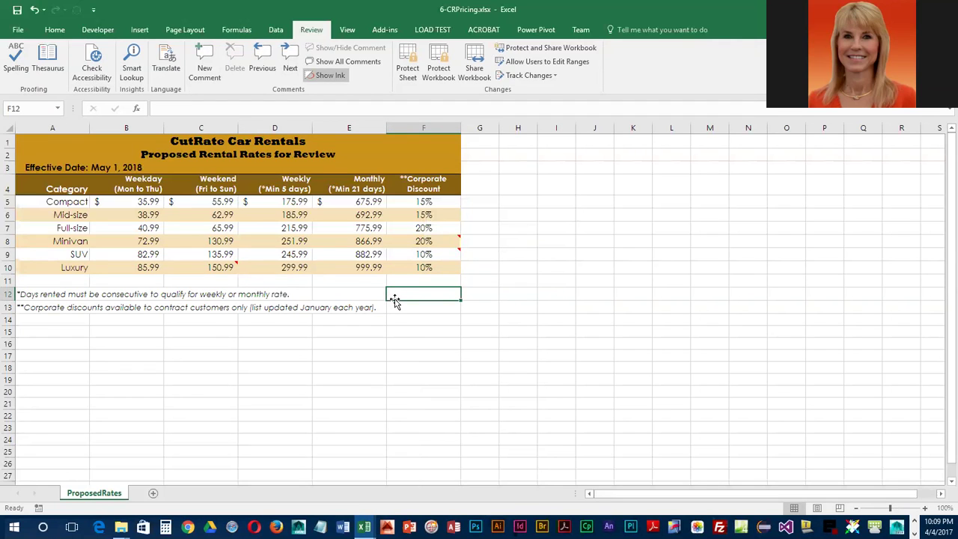
- Copy cell F9 and paste only its comment onto cell F10 using Paste Special, ending with the copy selection cleared
mouse_move(439, 259)
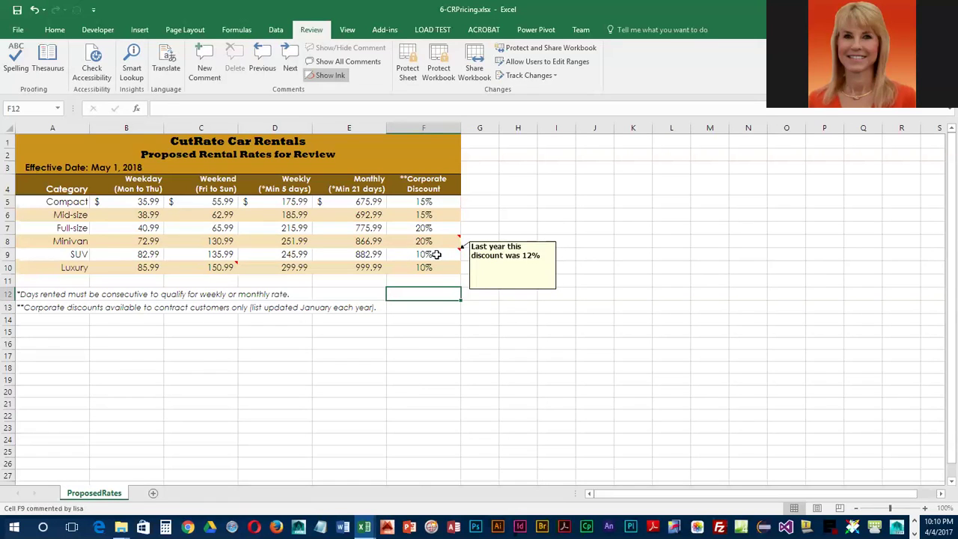
left_click(436, 254)
right_click(436, 254)
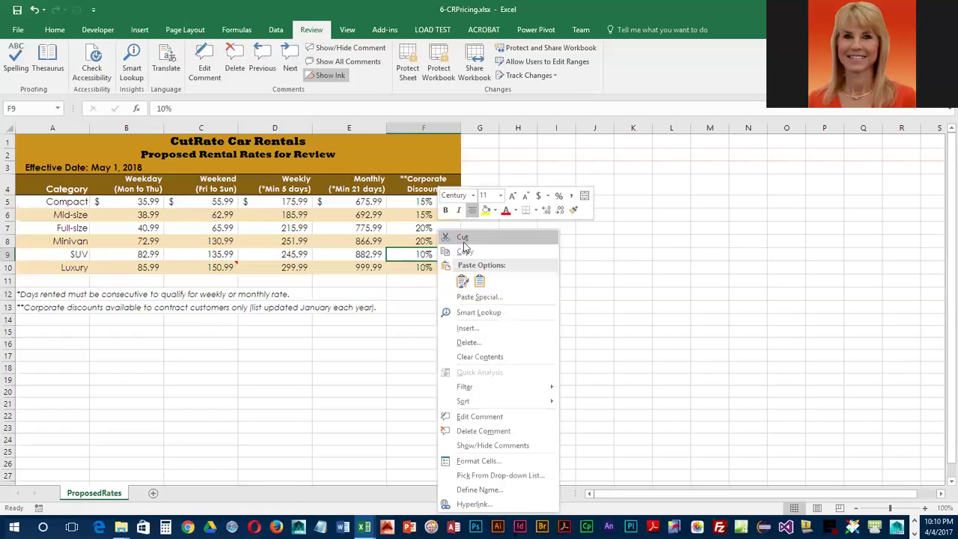
left_click(465, 252)
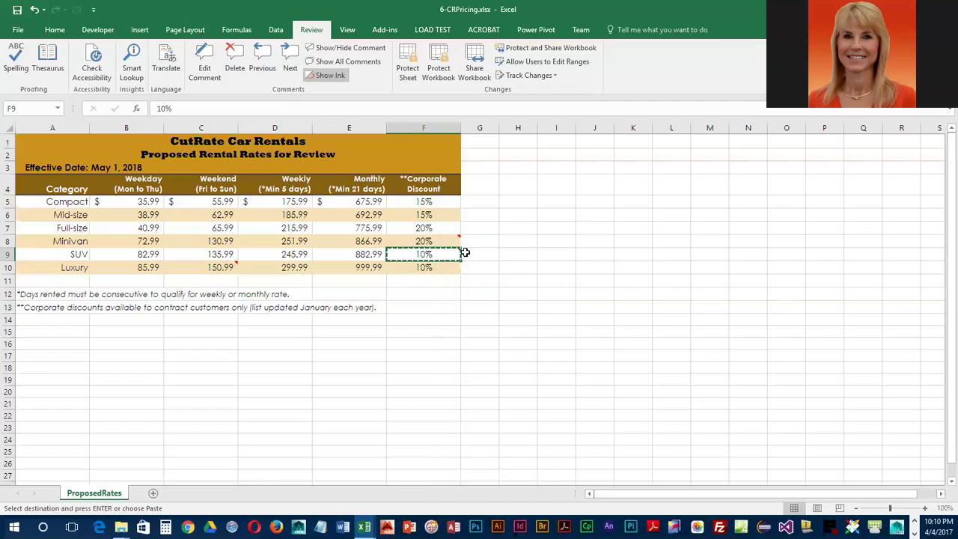
left_click(432, 268)
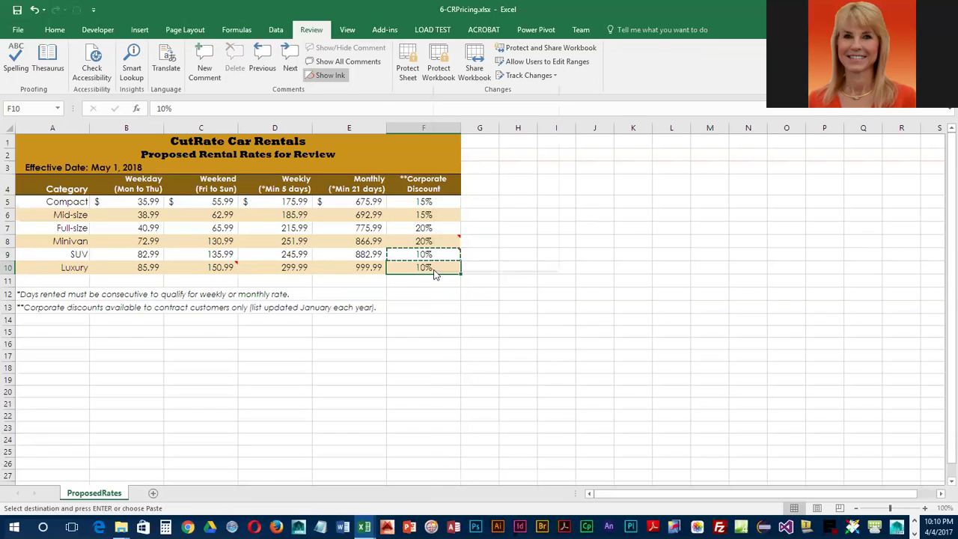
right_click(432, 270)
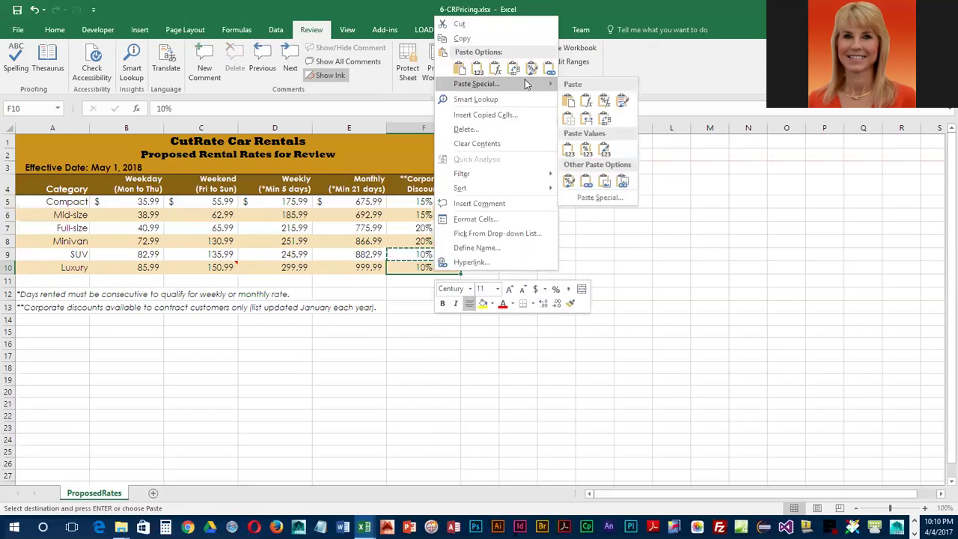
left_click(594, 199)
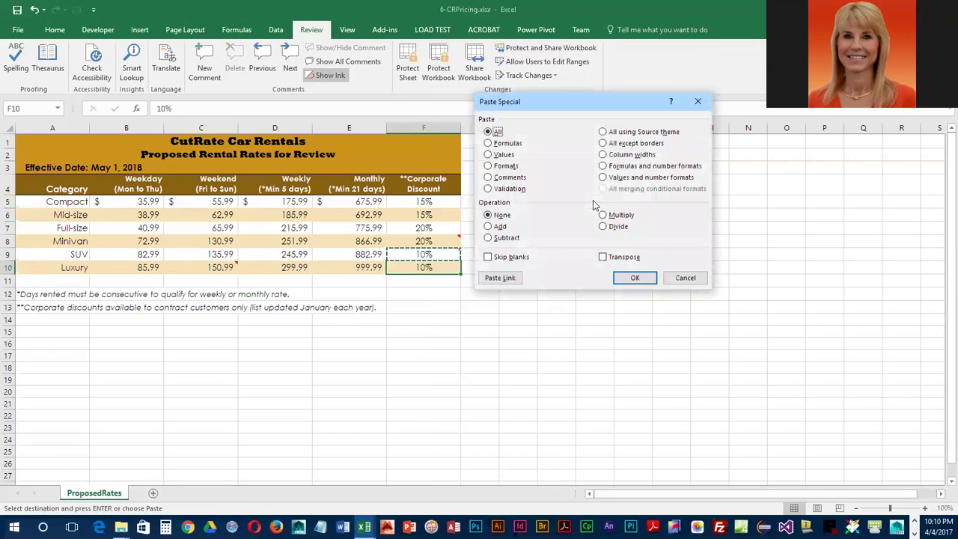
left_click(488, 177)
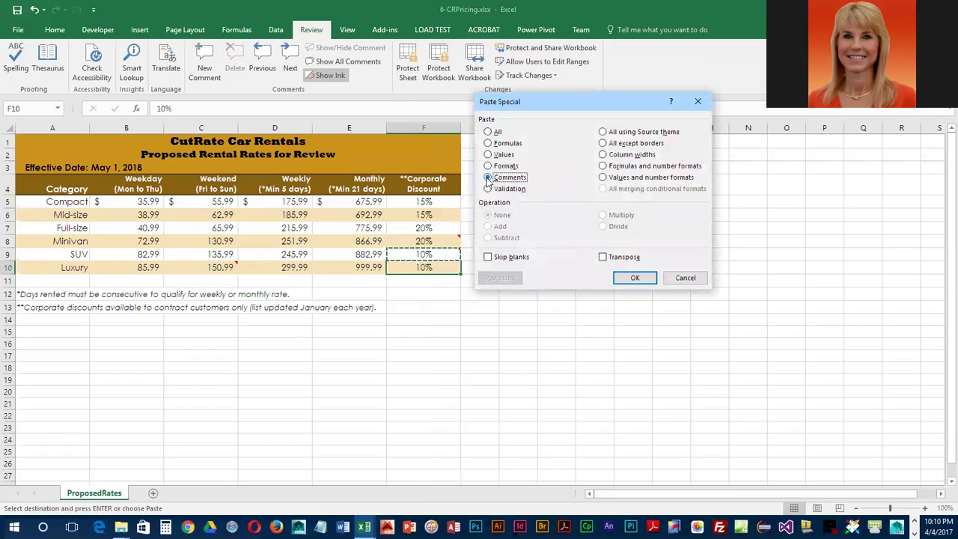
left_click(635, 278)
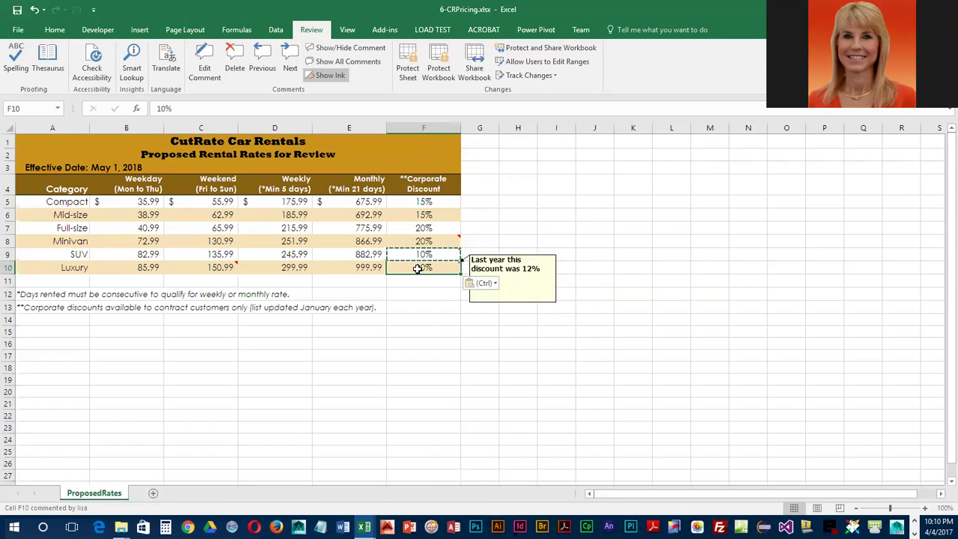
mouse_move(426, 253)
key("Escape")
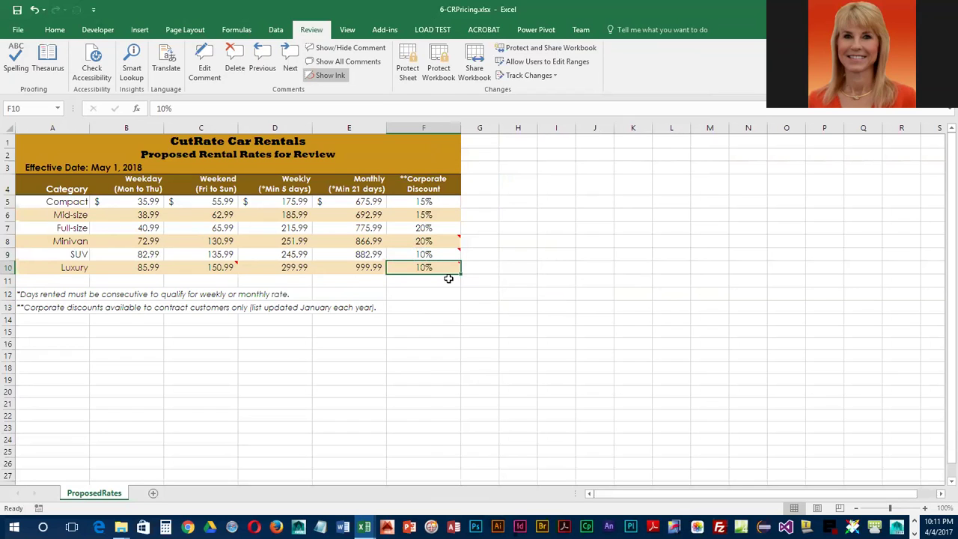
- Step through the worksheet's comments one after another, starting from cell A1
left_click(41, 147)
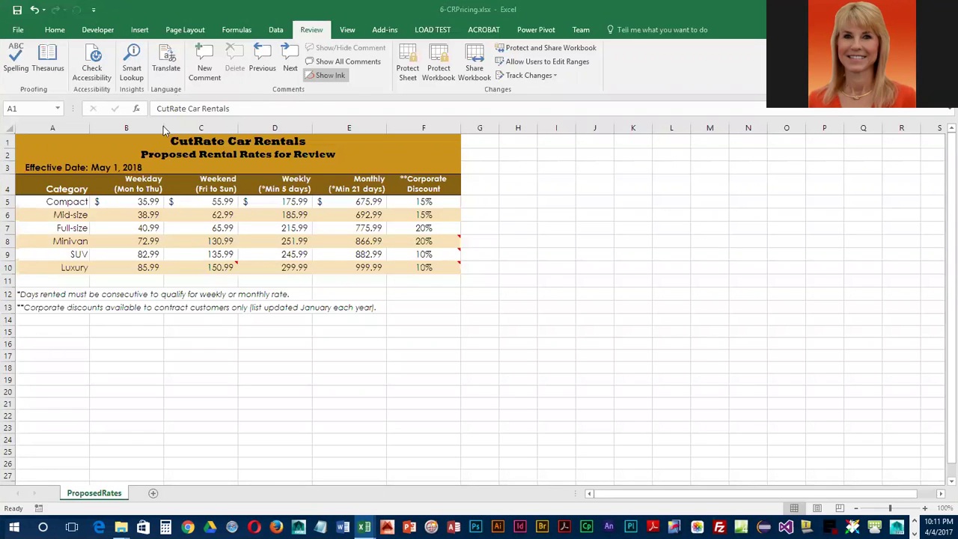
left_click(289, 56)
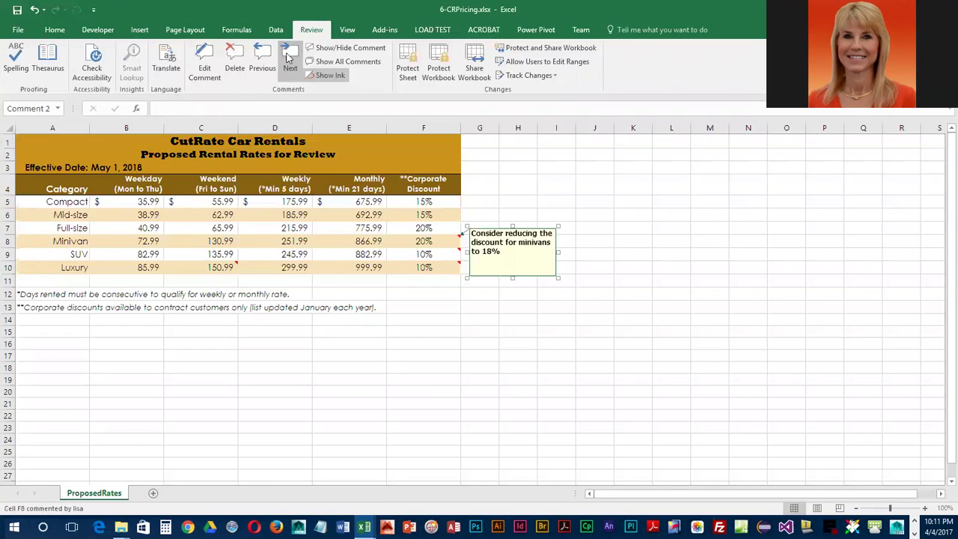
left_click(288, 55)
left_click(289, 56)
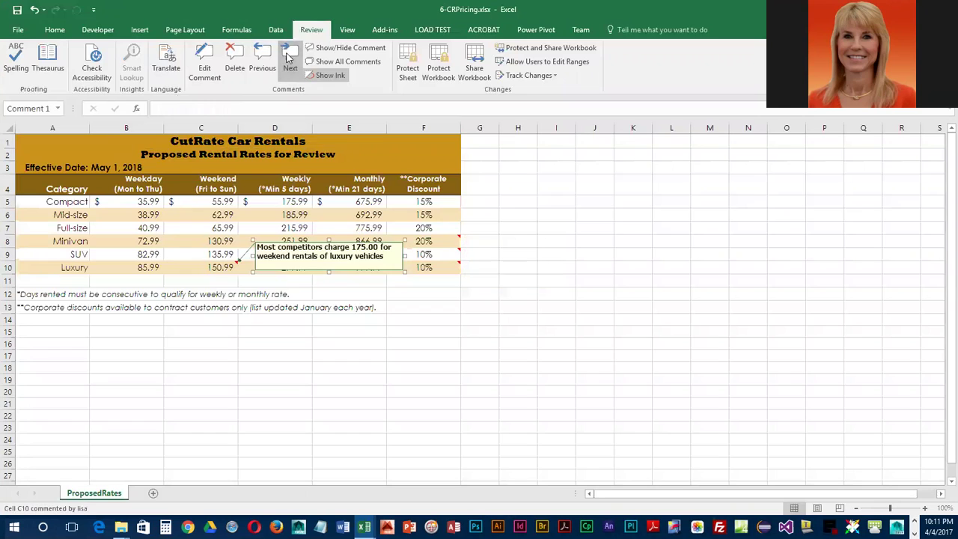
left_click(289, 55)
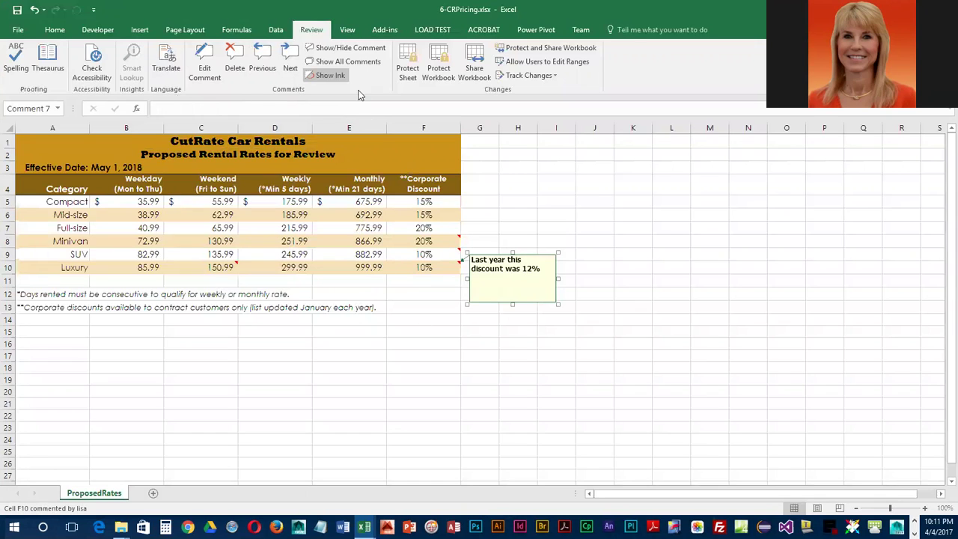
- Display all comments on the sheet at once and hide them again
left_click(352, 62)
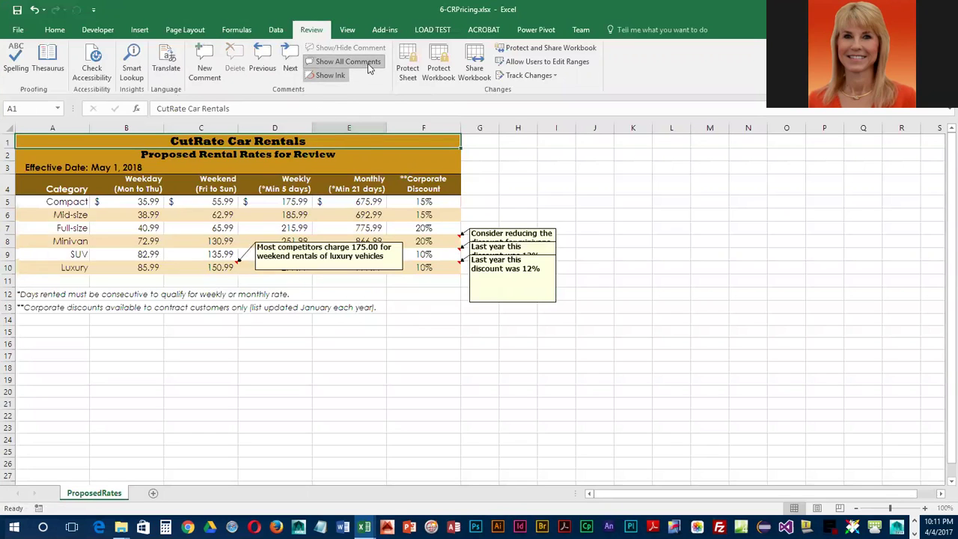
left_click(368, 65)
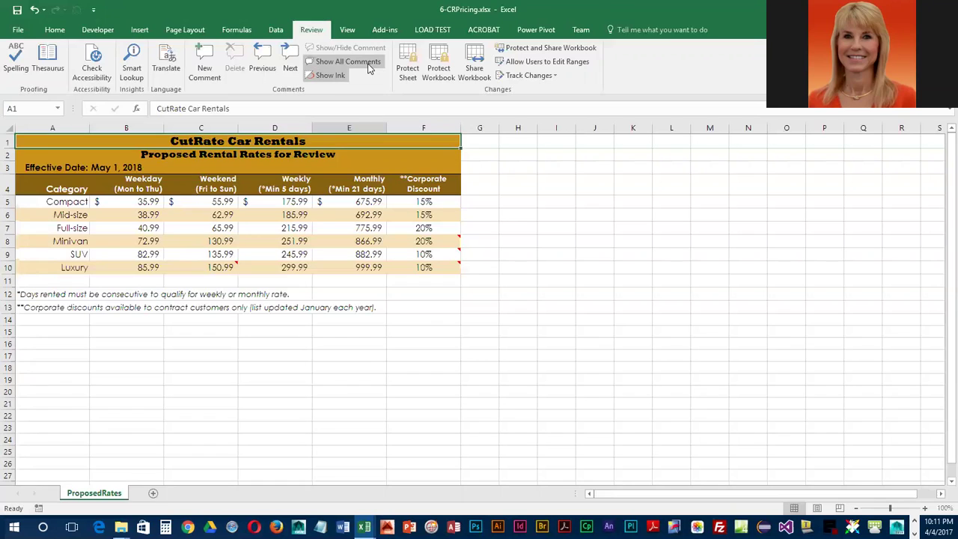
- Edit the comment on cell C10 so the competitors' charge for luxury weekend rentals reads 185.99
left_click(215, 268)
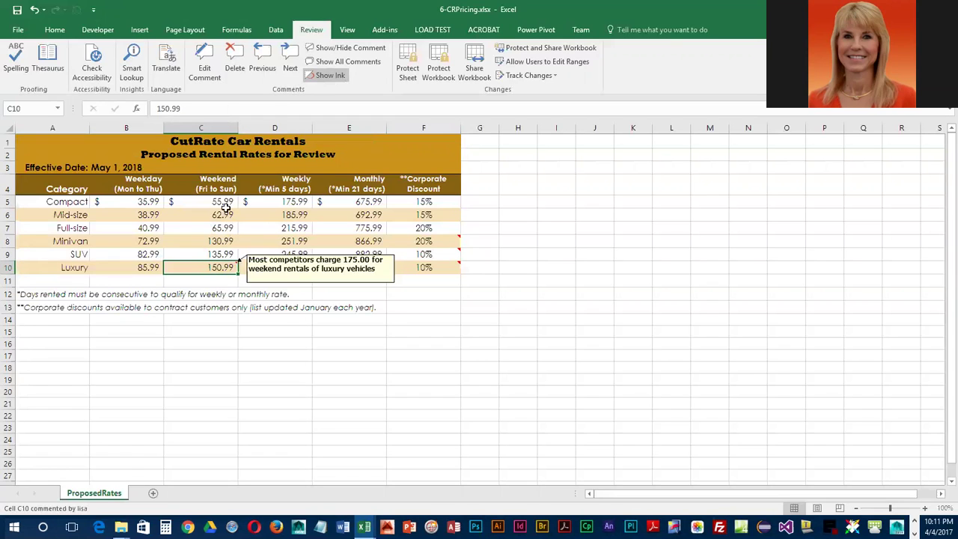
right_click(201, 272)
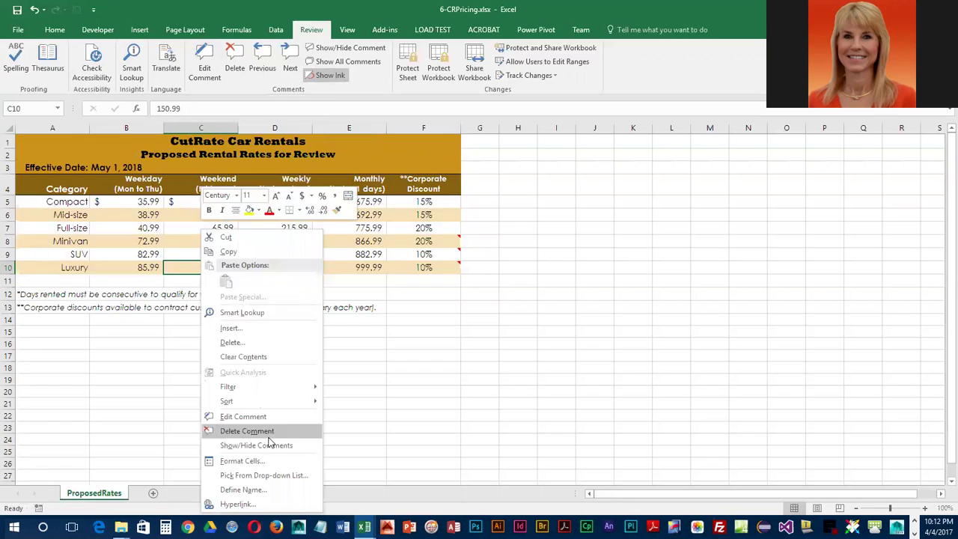
left_click(244, 416)
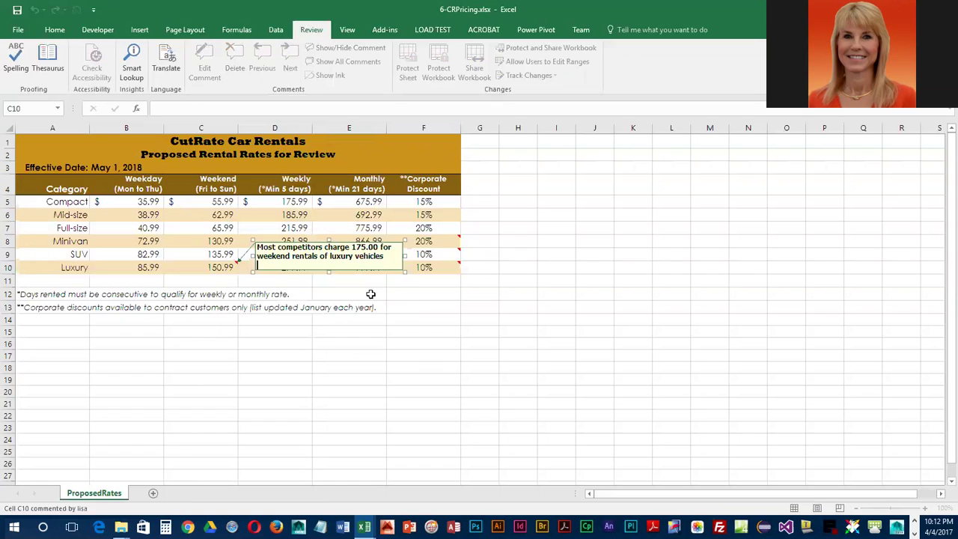
left_click(371, 251)
left_click_drag(352, 248, 381, 253)
type("185")
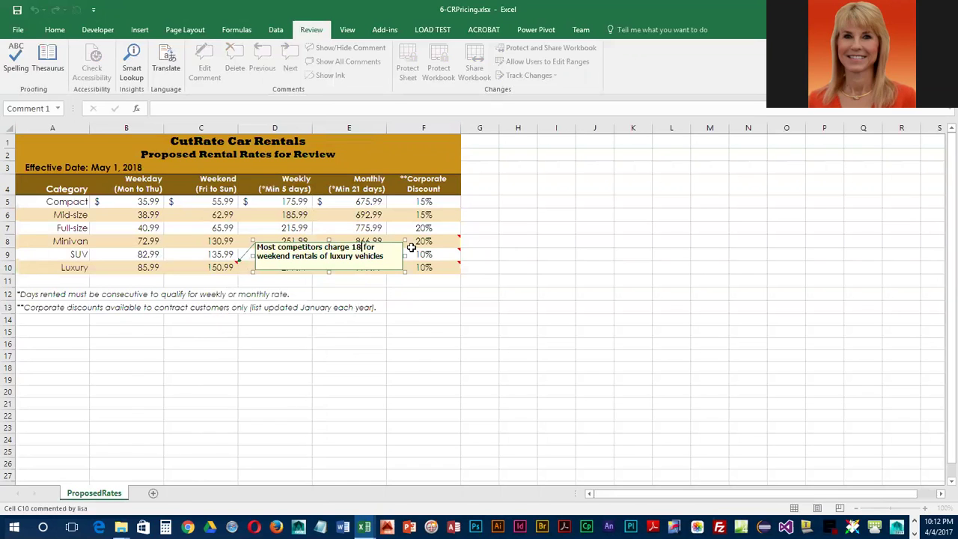
type(".99")
left_click(480, 237)
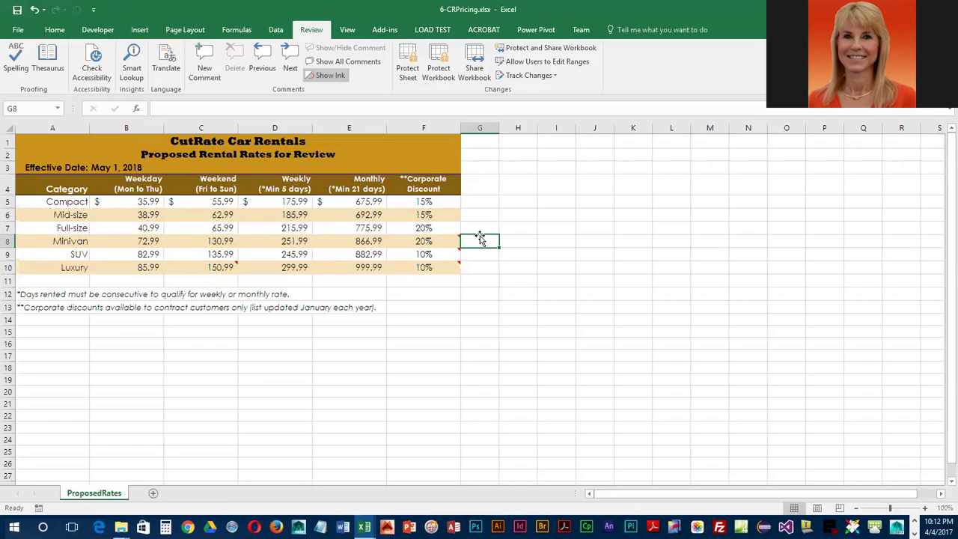
- Edit the comment on cell F10 so last year's discount reads 15%
left_click(429, 267)
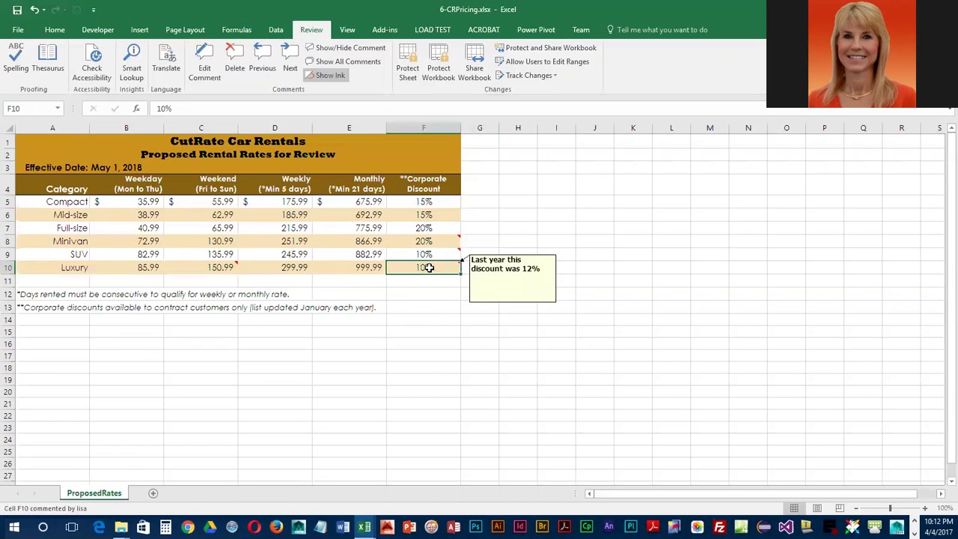
left_click(204, 65)
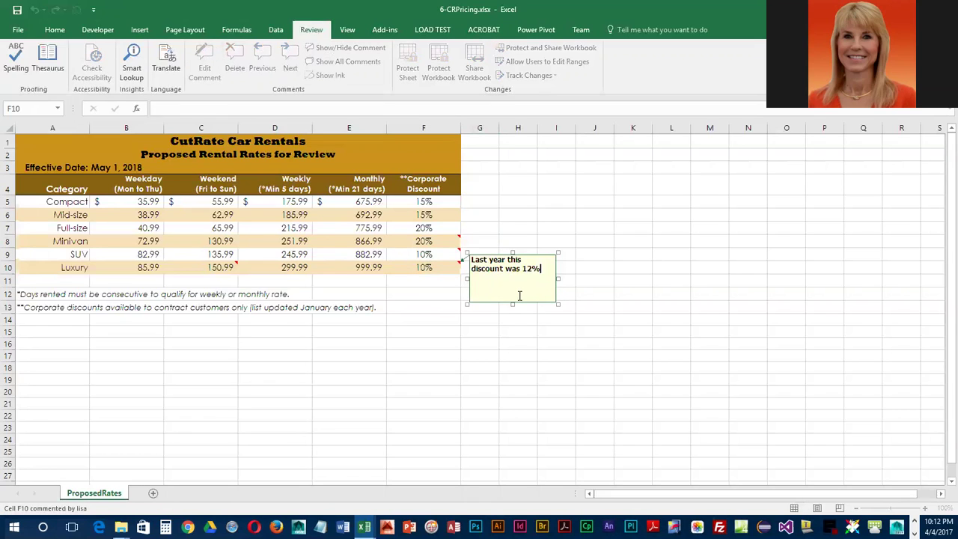
left_click(530, 269)
key("BackSpace")
type("5")
left_click(601, 241)
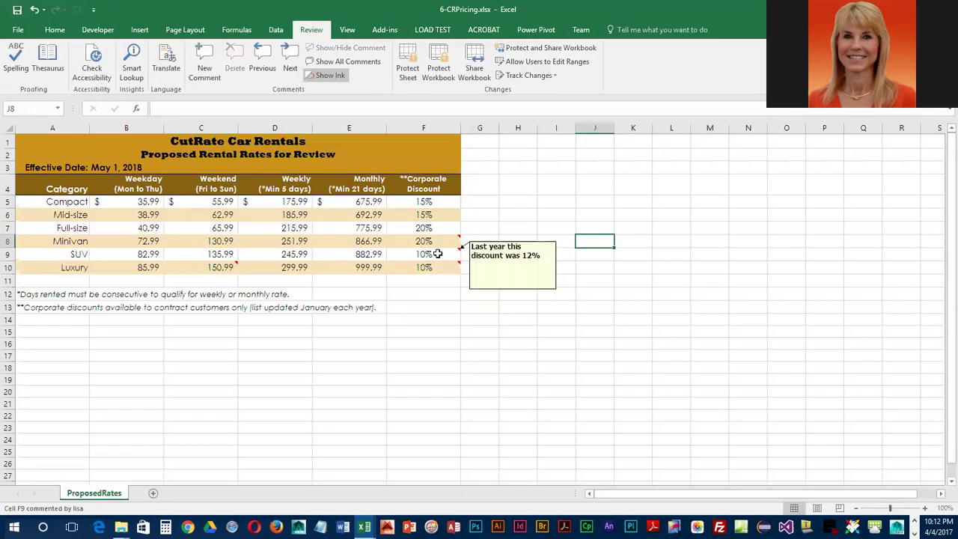
- Delete the comments from cells F8 and F9 and save the workbook
left_click(440, 241)
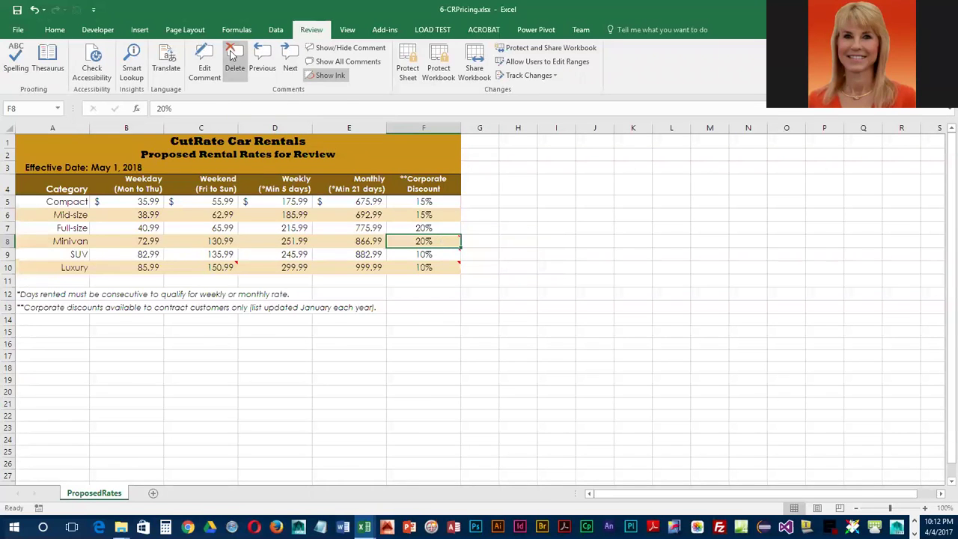
right_click(438, 241)
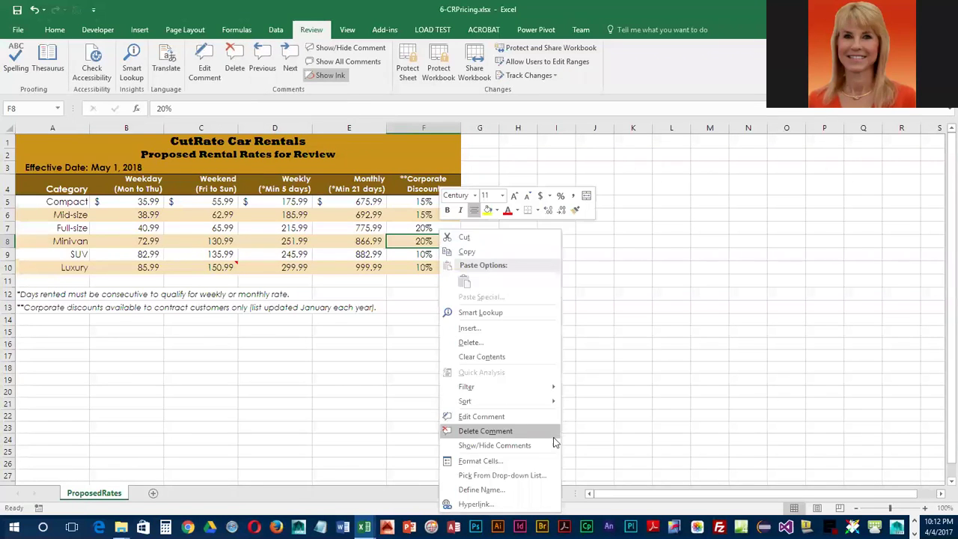
left_click(512, 432)
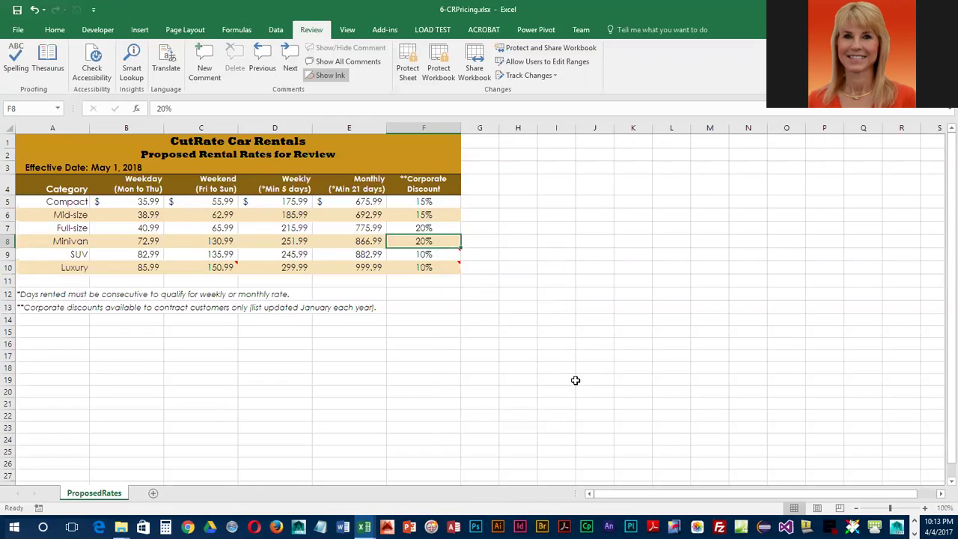
left_click(441, 255)
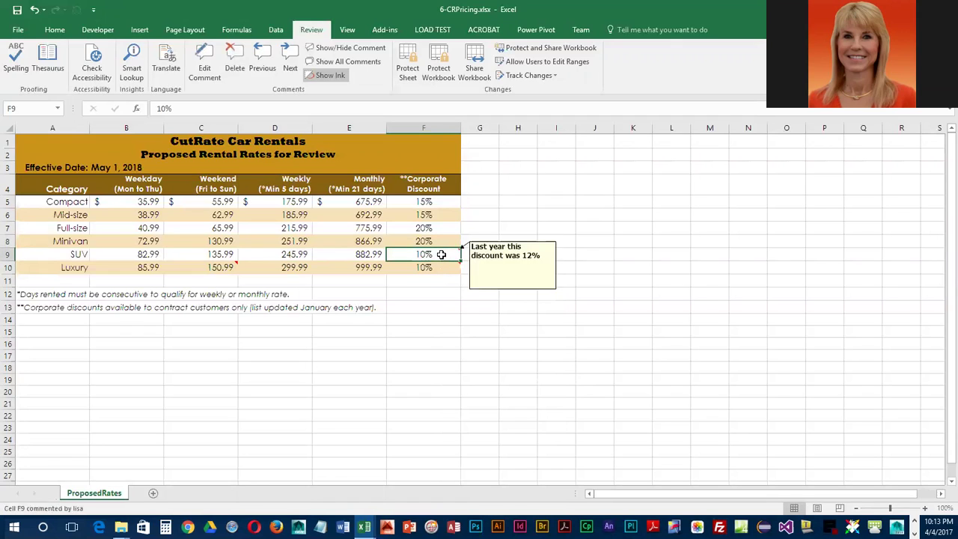
left_click(235, 53)
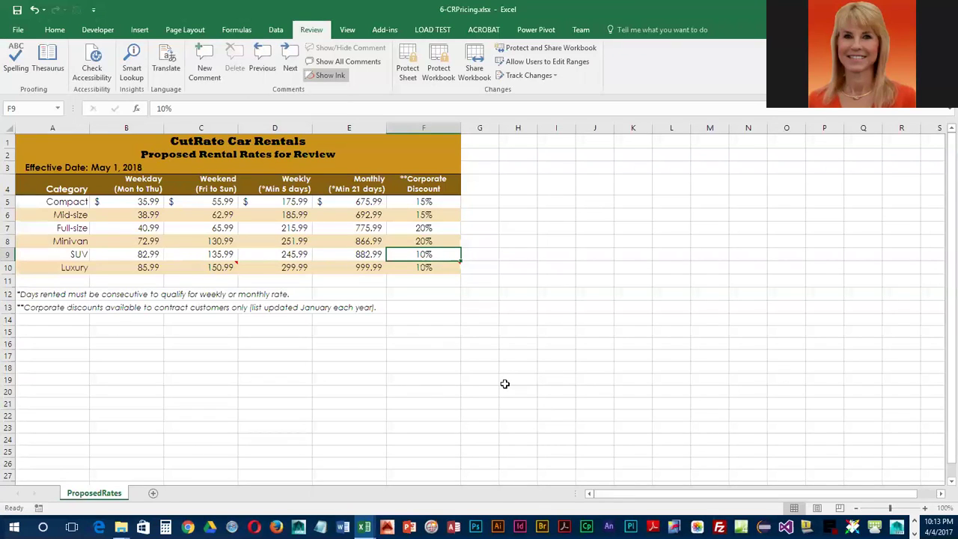
left_click(16, 10)
- Set the worksheet's comments to print at the end of the sheet through the Page Setup options of the print preview
left_click(18, 30)
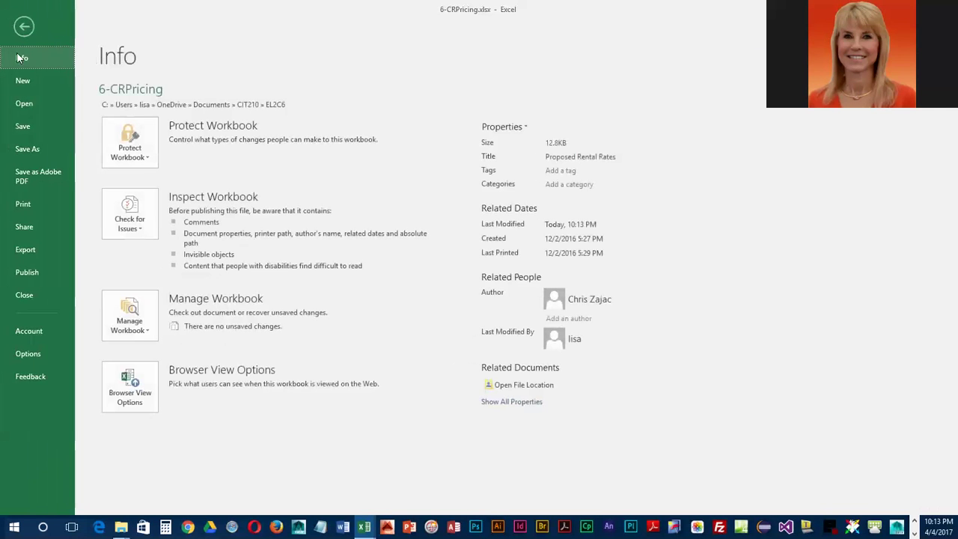
left_click(28, 203)
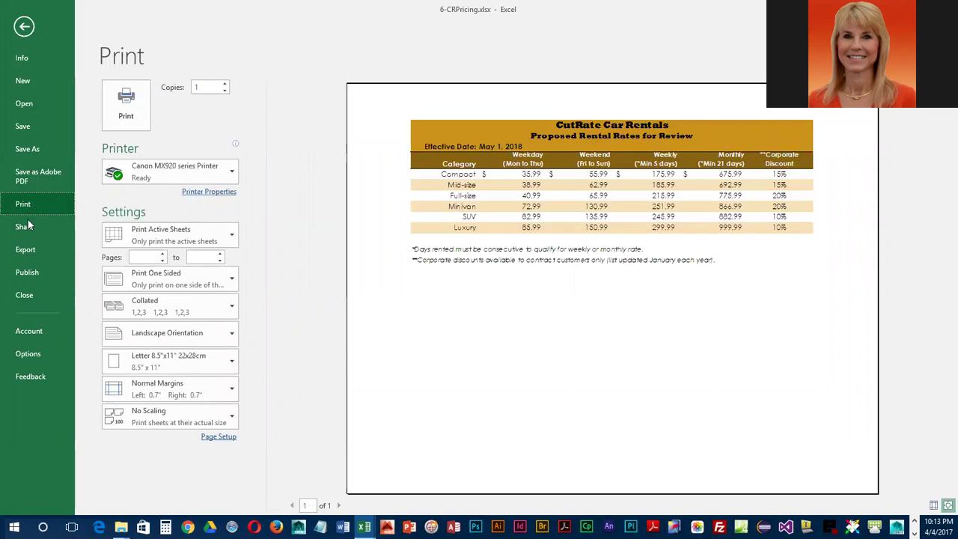
left_click(219, 437)
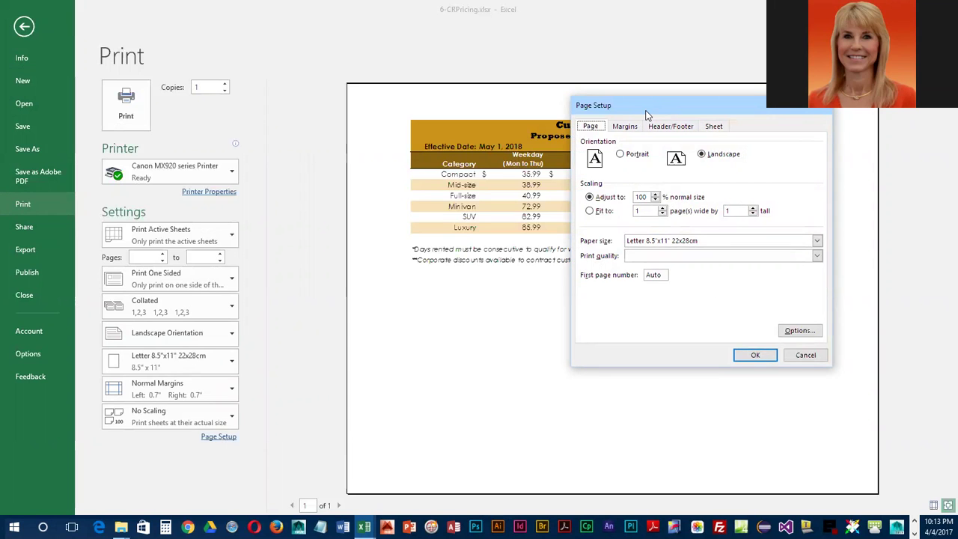
left_click_drag(648, 114, 499, 137)
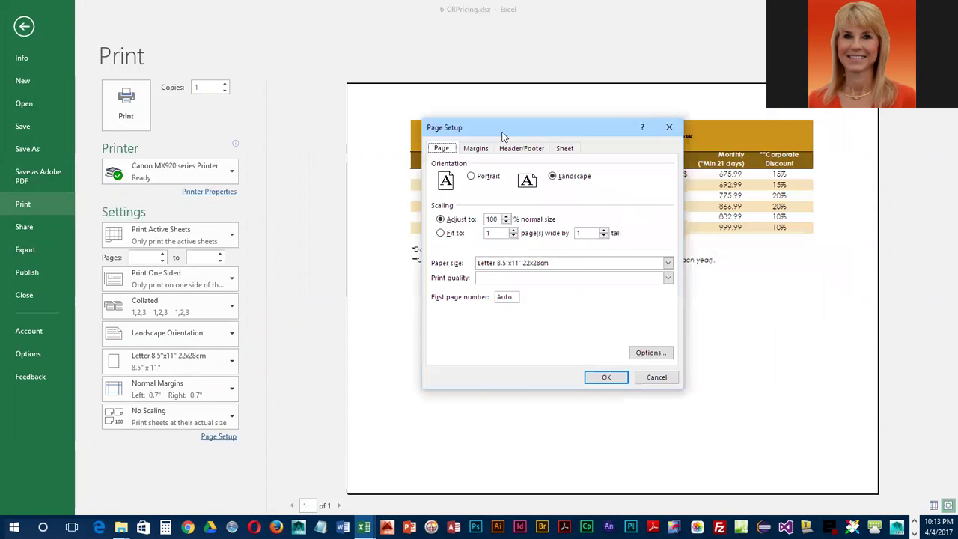
left_click(565, 150)
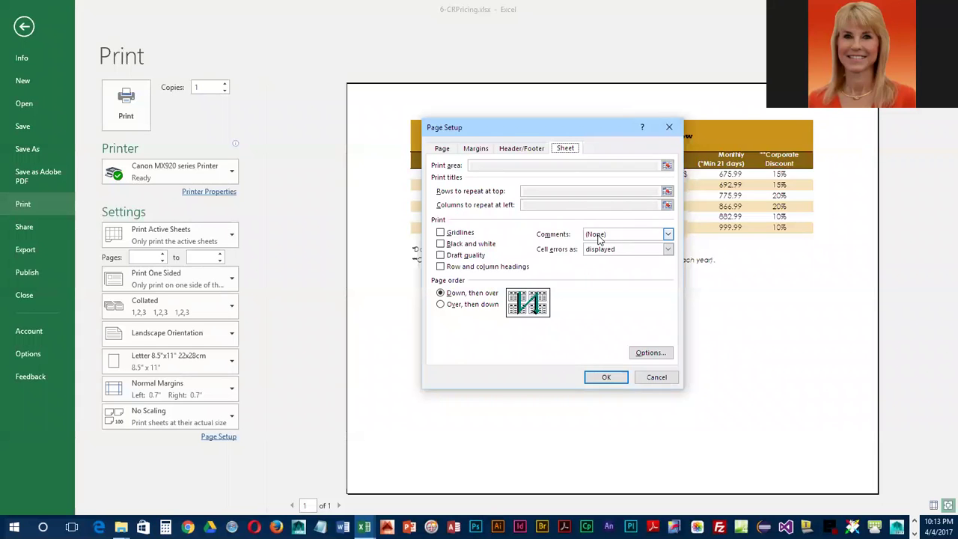
left_click(668, 235)
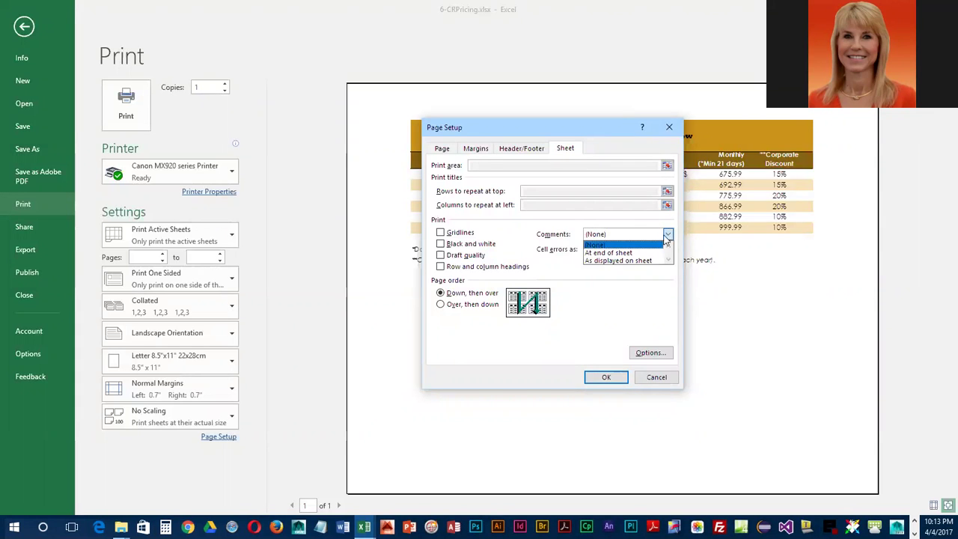
left_click(630, 254)
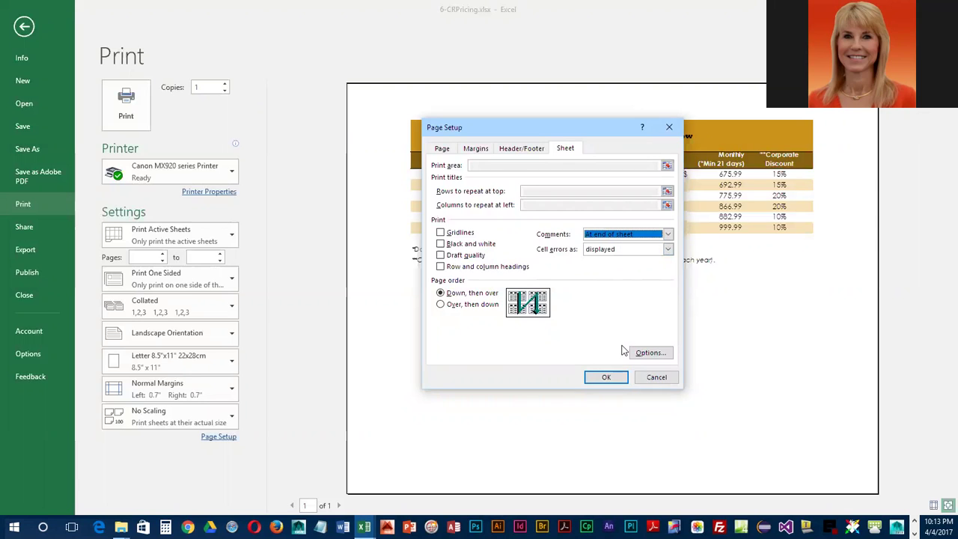
left_click(603, 378)
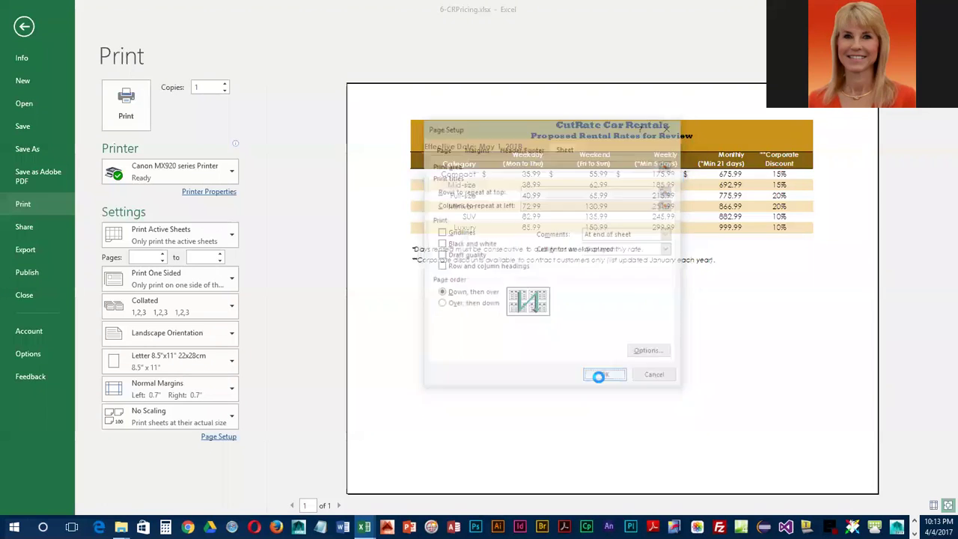
- Page through the print preview to check the rates table and the comments page, and return to the worksheet
left_click(338, 506)
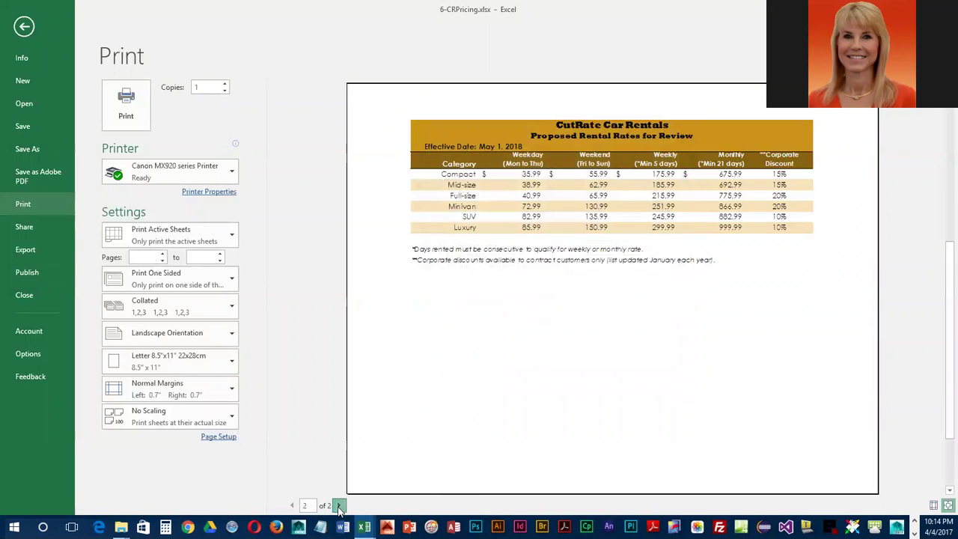
left_click(292, 506)
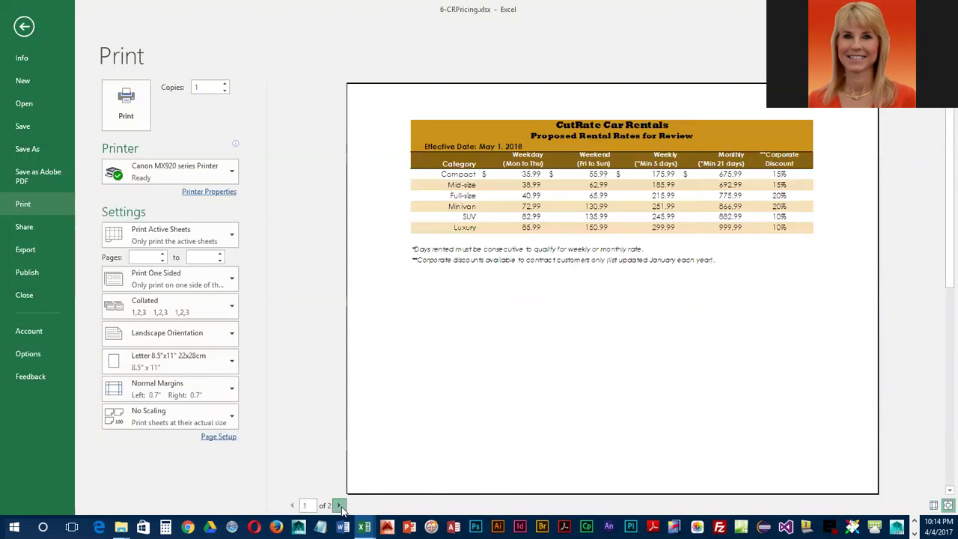
left_click(339, 506)
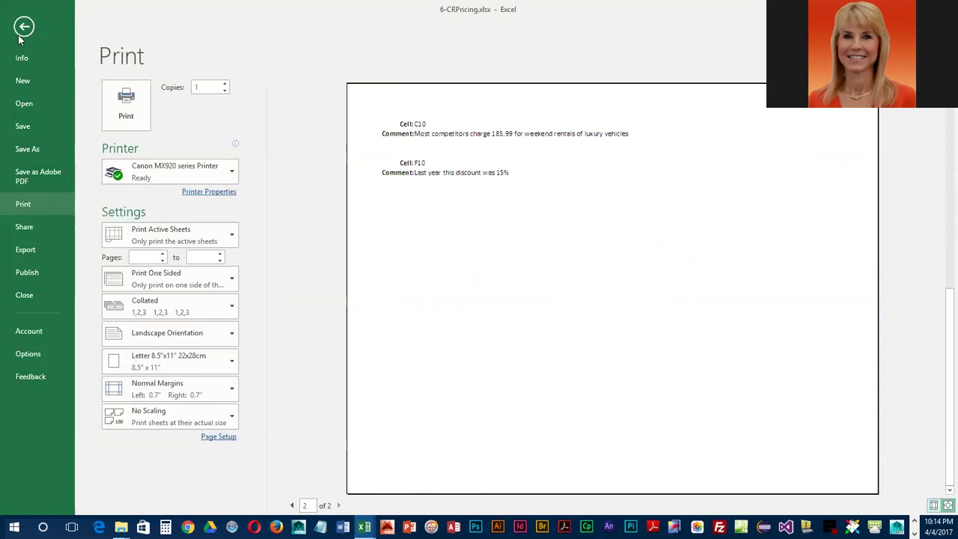
left_click(25, 28)
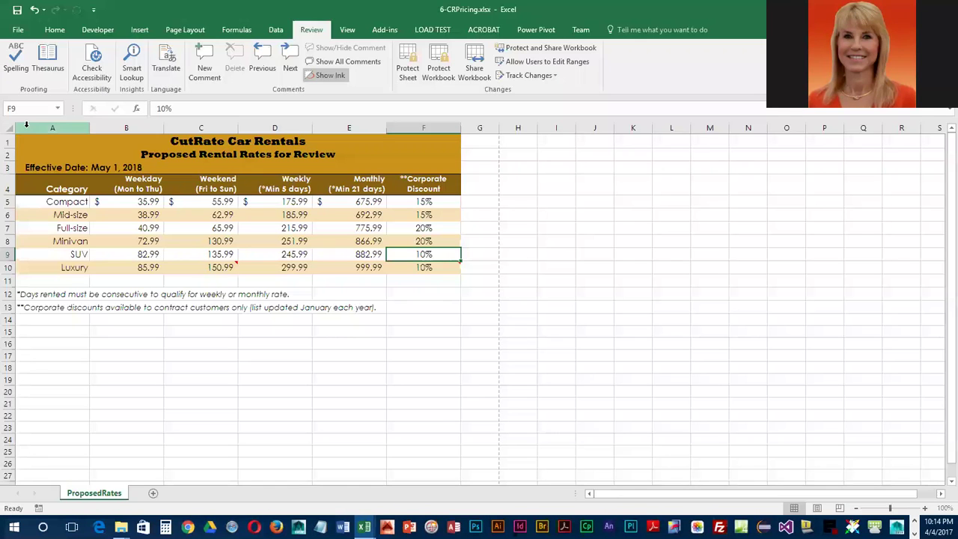